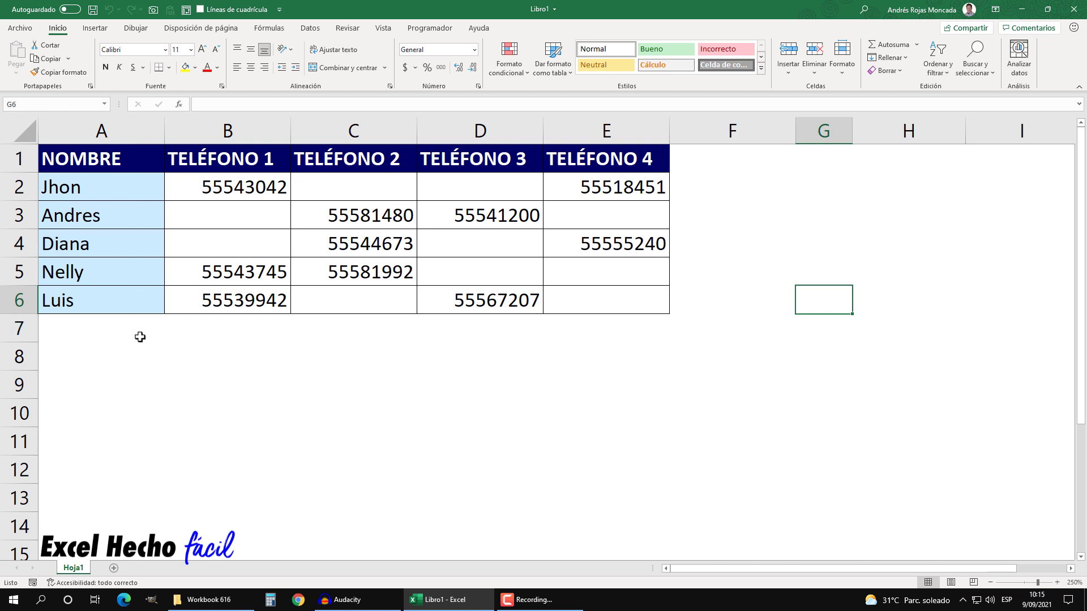
- Point out the blank phone cells B3, B4, C2, C6, D4, D2, E3, E5 and E6
{"action": "left_click", "coordinate": [226, 217]}
{"action": "left_click", "coordinate": [231, 245]}
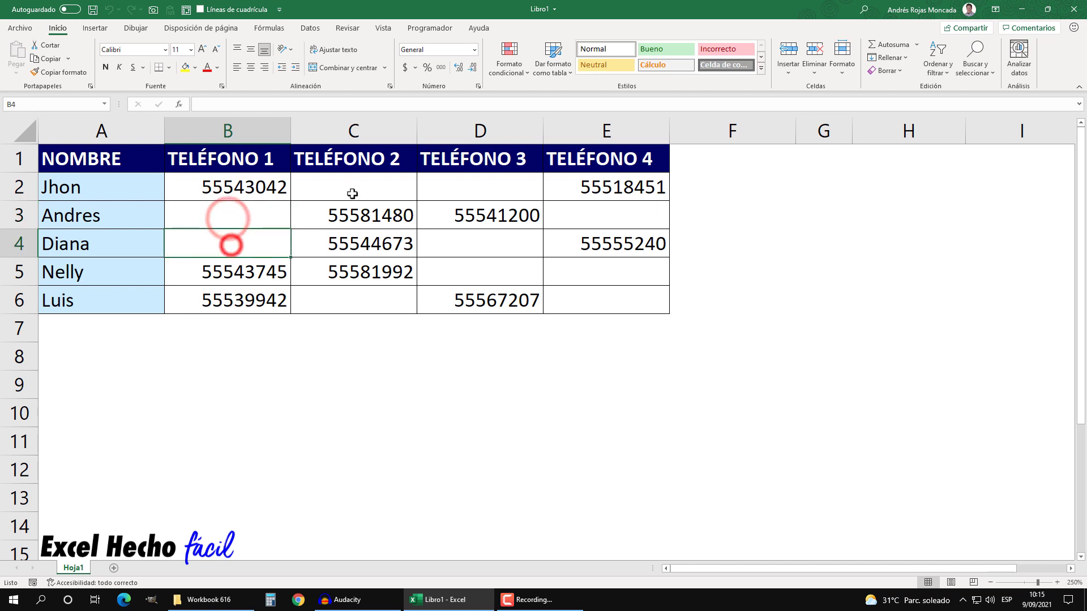
{"action": "left_click", "coordinate": [351, 188]}
{"action": "left_click", "coordinate": [364, 291]}
{"action": "left_click", "coordinate": [443, 249]}
{"action": "left_click", "coordinate": [453, 181]}
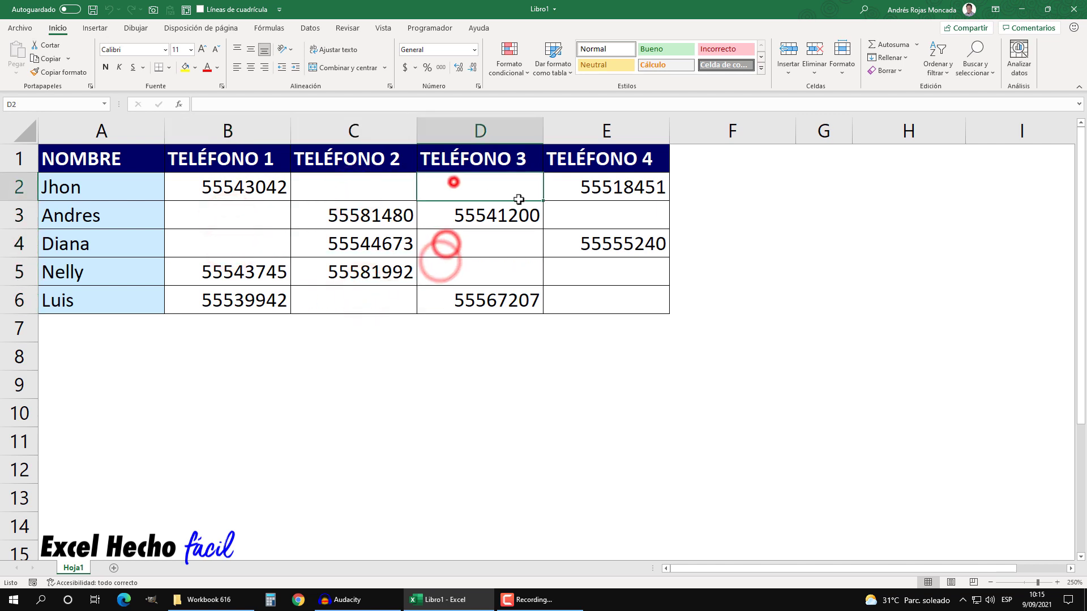
{"action": "left_click", "coordinate": [568, 213]}
{"action": "left_click", "coordinate": [572, 277]}
{"action": "left_click", "coordinate": [572, 295]}
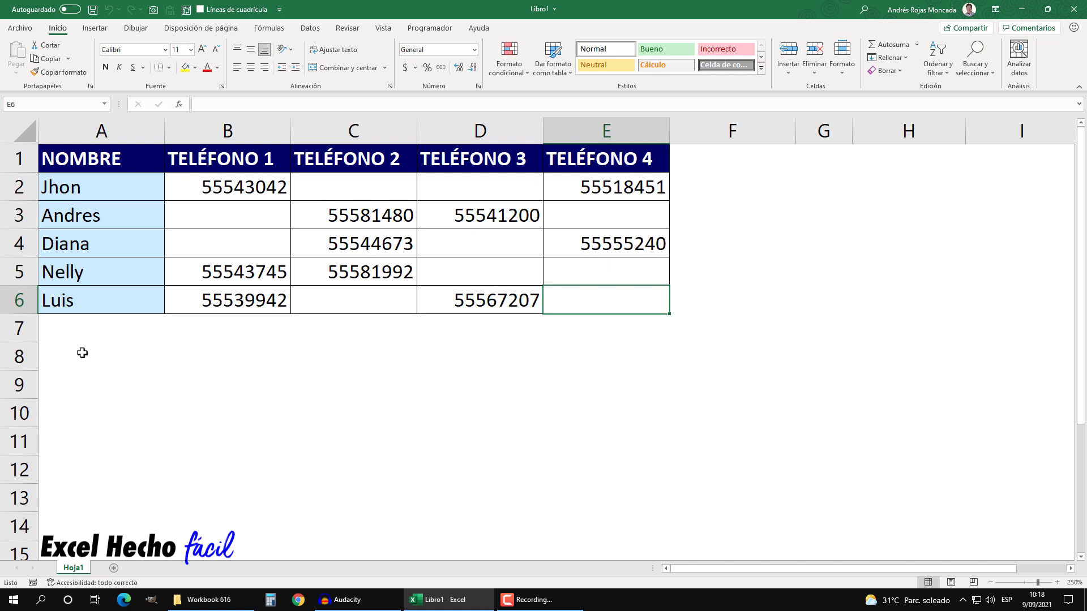
- Select the output block from A8 across to column F and down to row 12
{"action": "left_click", "coordinate": [81, 352]}
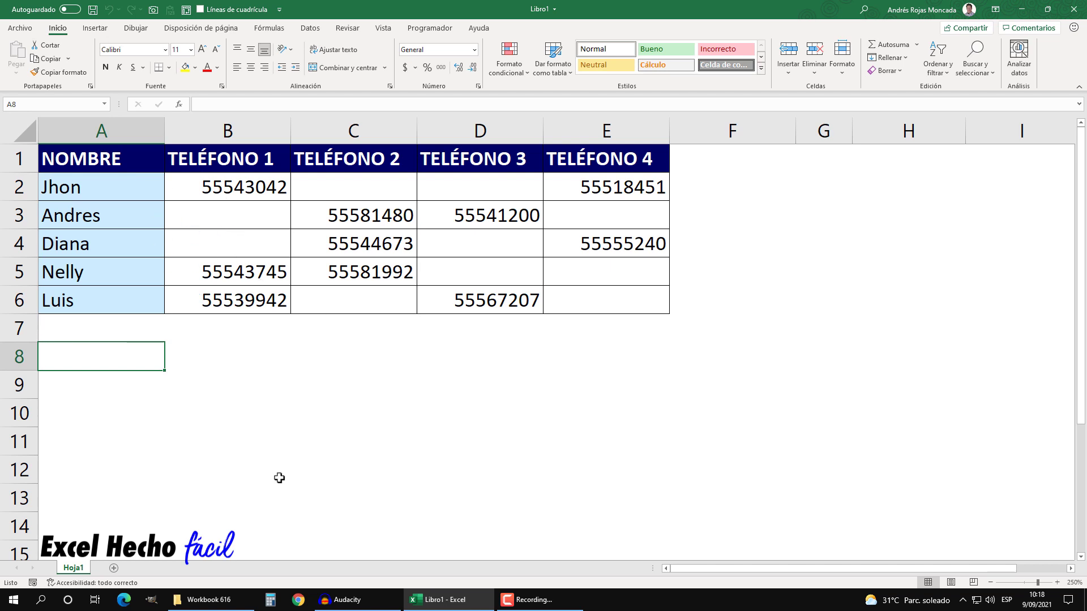
{"action": "key", "text": "shift+Right"}
{"action": "key", "text": "shift+Right"}
{"action": "key", "text": "shift+Right"}
{"action": "key", "text": "shift+Right"}
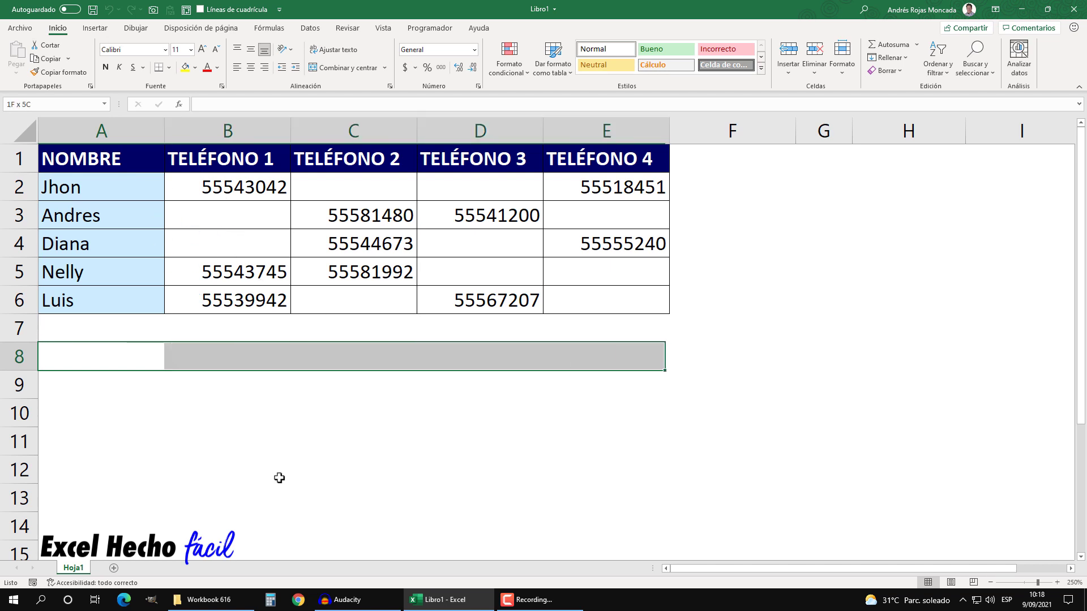
{"action": "key", "text": "shift+Right"}
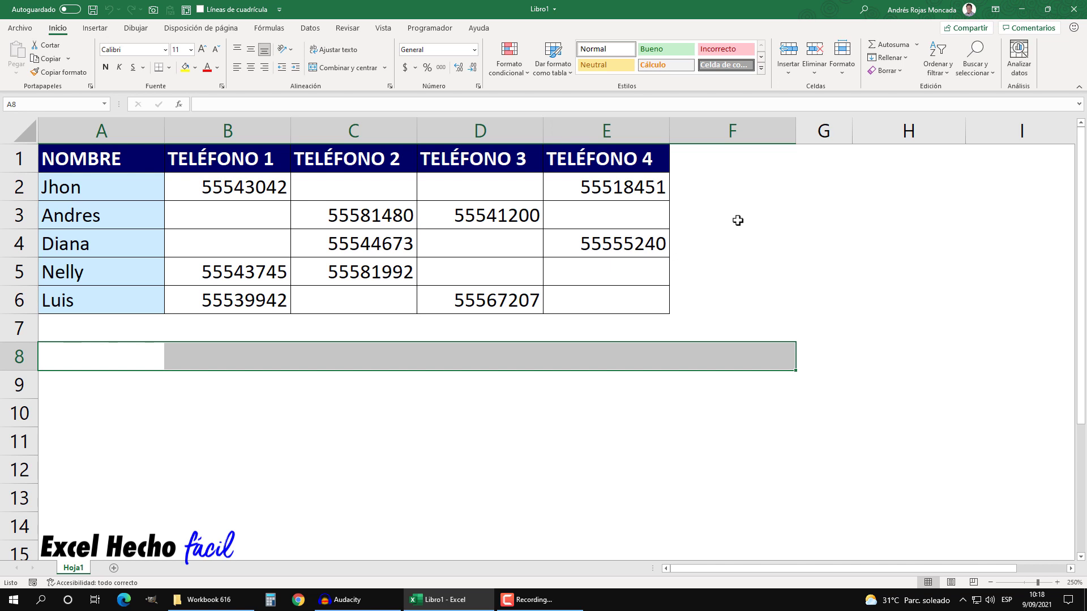
{"action": "key", "text": "shift+Down"}
{"action": "key", "text": "shift+Down"}
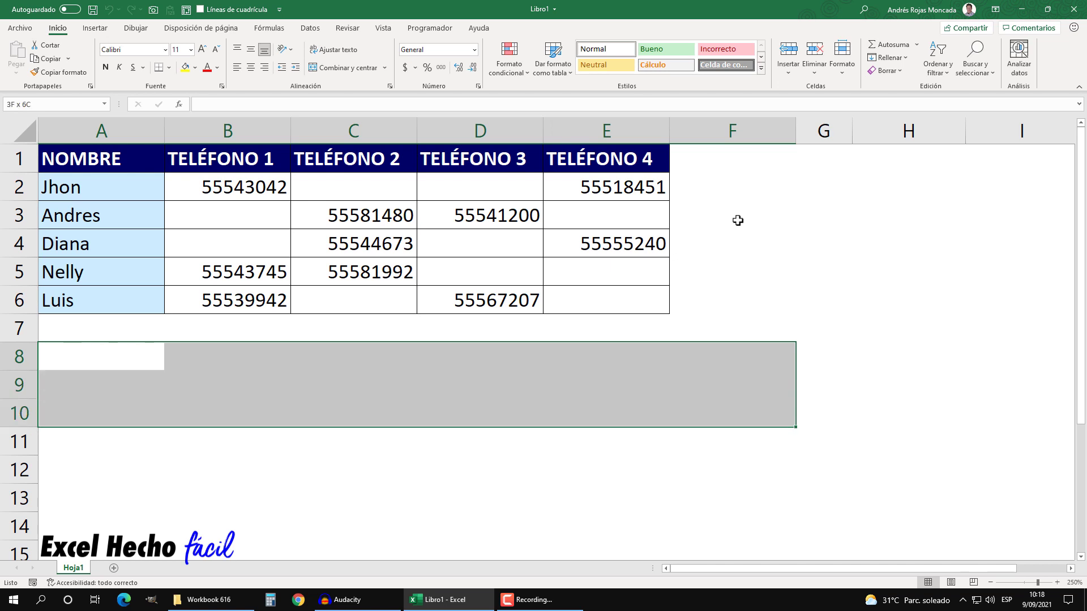
{"action": "key", "text": "shift+Down"}
{"action": "key", "text": "shift+Down"}
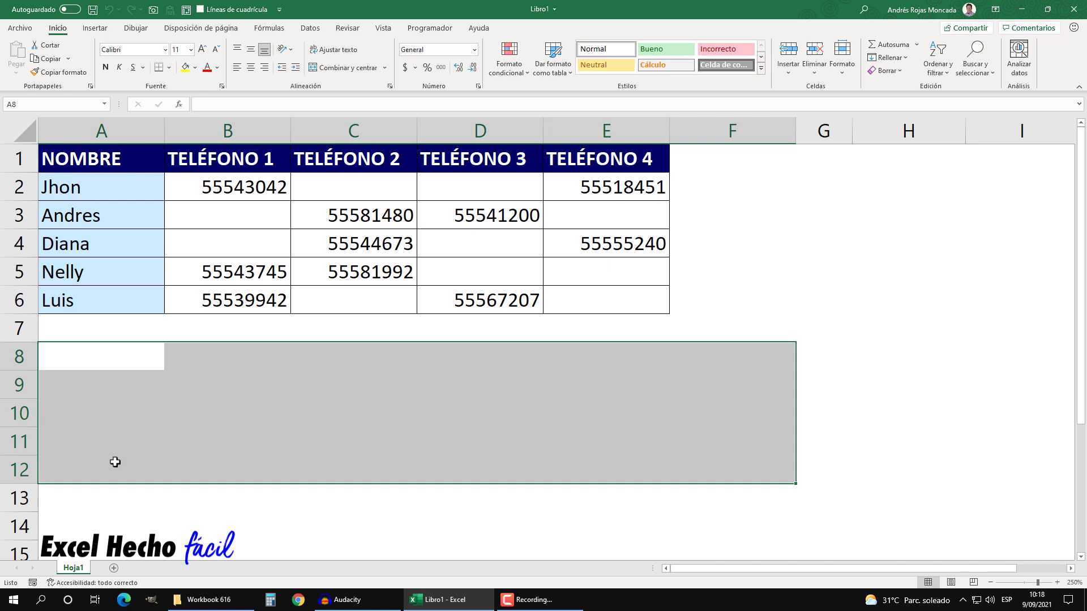
- Enter =TRANSPONER(SI(A1:E6="","--",A1:E6)) in A8 as an array formula with Ctrl+Shift+Enter
{"action": "type", "text": "="}
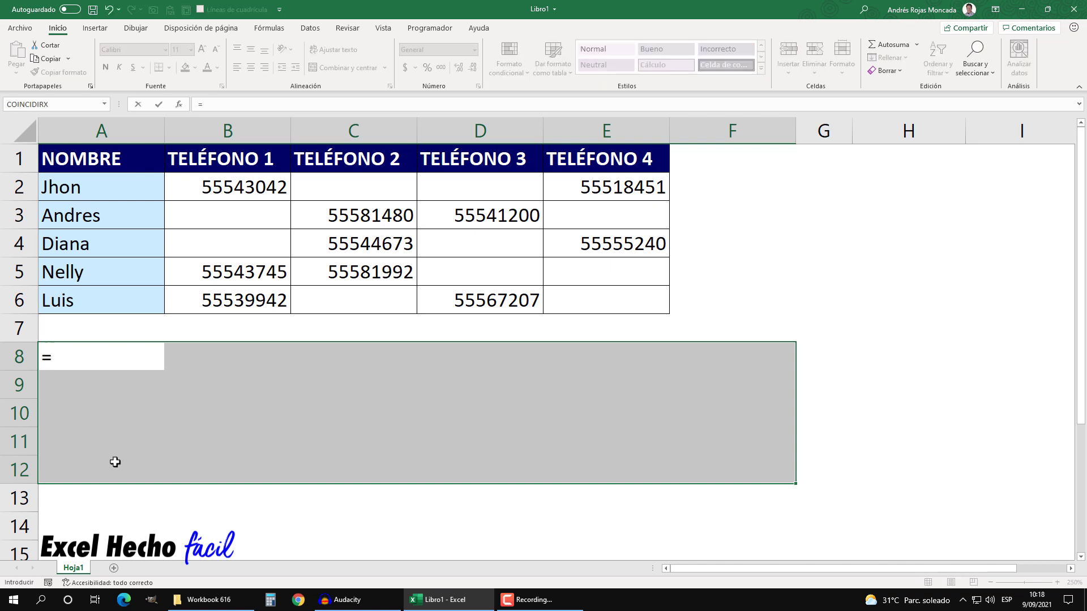
{"action": "type", "text": "tr"}
{"action": "key", "text": "Tab"}
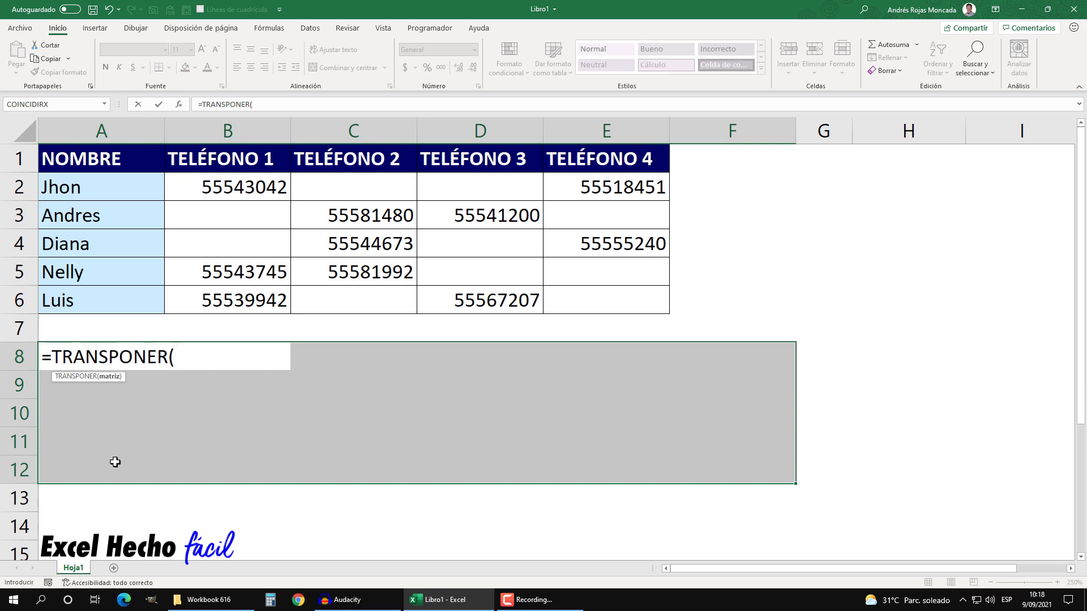
{"action": "mouse_move", "coordinate": [108, 163]}
{"action": "left_mouse_down"}
{"action": "mouse_move", "coordinate": [602, 249]}
{"action": "mouse_move", "coordinate": [605, 300]}
{"action": "left_mouse_up"}
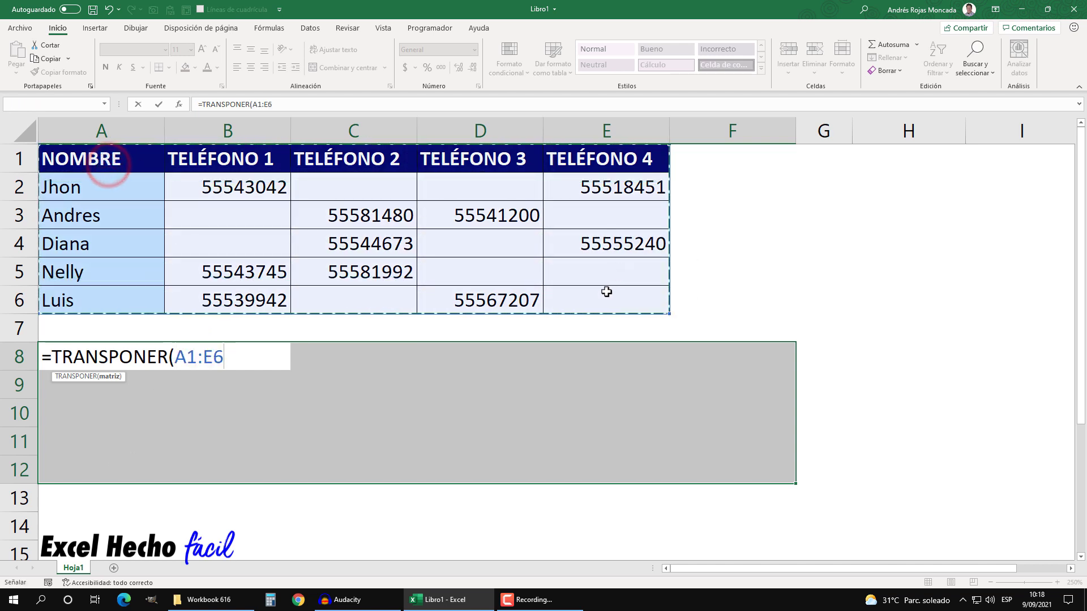
{"action": "key", "text": "BackSpace"}
{"action": "key", "text": "BackSpace"}
{"action": "key", "text": "BackSpace"}
{"action": "key", "text": "BackSpace"}
{"action": "key", "text": "BackSpace"}
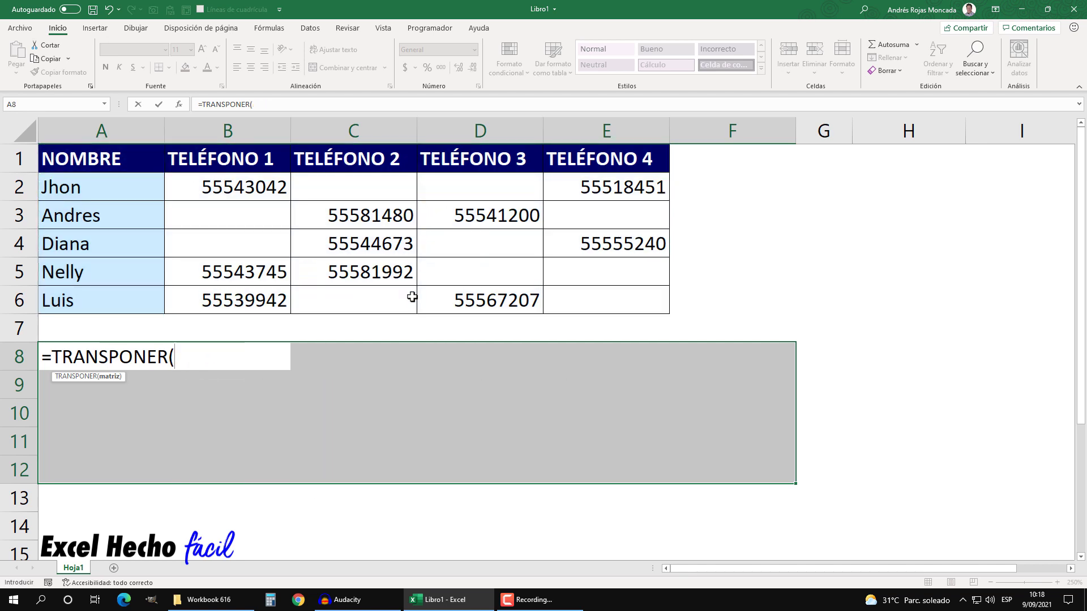
{"action": "type", "text": "SI("}
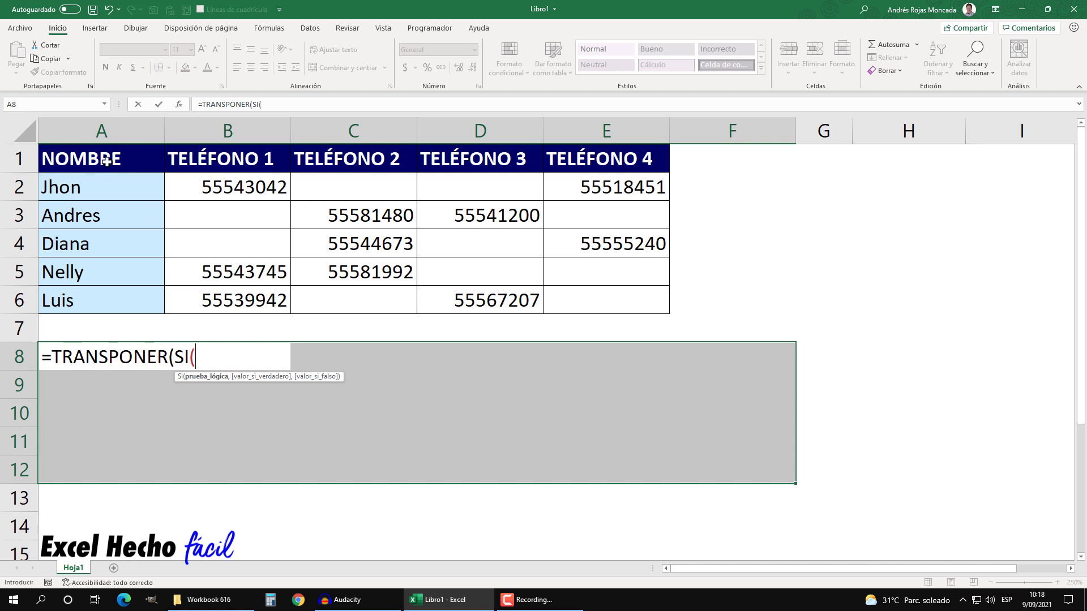
{"action": "mouse_move", "coordinate": [107, 160]}
{"action": "left_mouse_down"}
{"action": "mouse_move", "coordinate": [666, 233]}
{"action": "mouse_move", "coordinate": [594, 340]}
{"action": "left_mouse_up"}
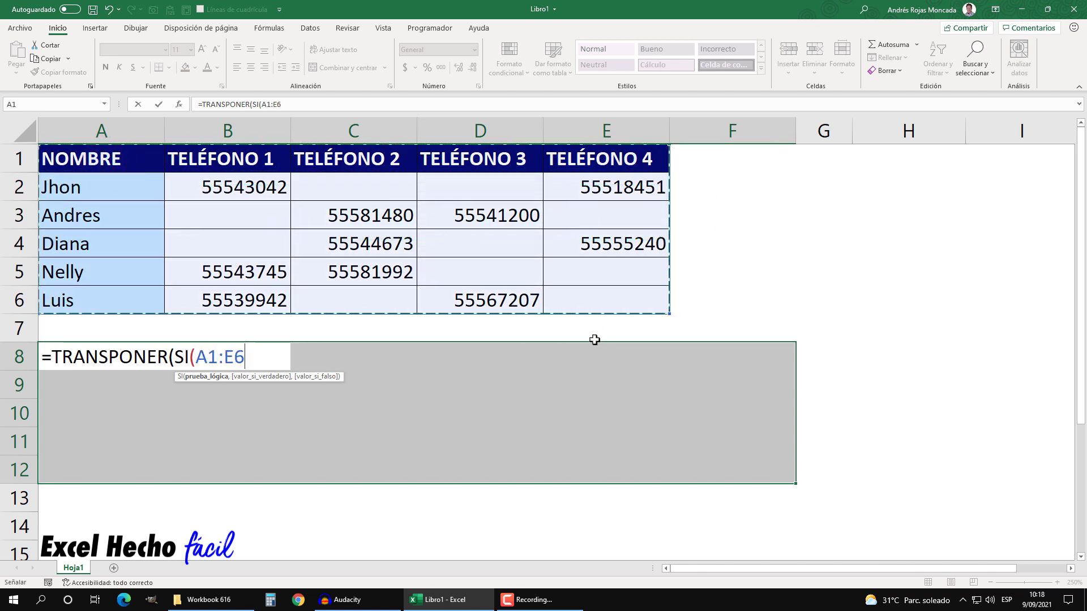
{"action": "type", "text": "=\"\","}
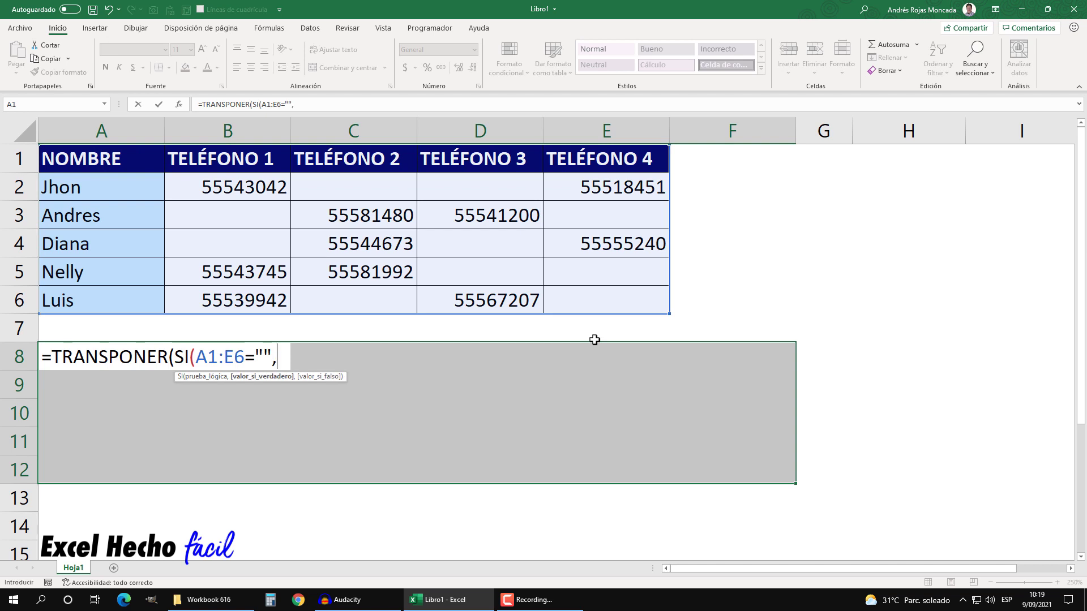
{"action": "type", "text": "\"--"}
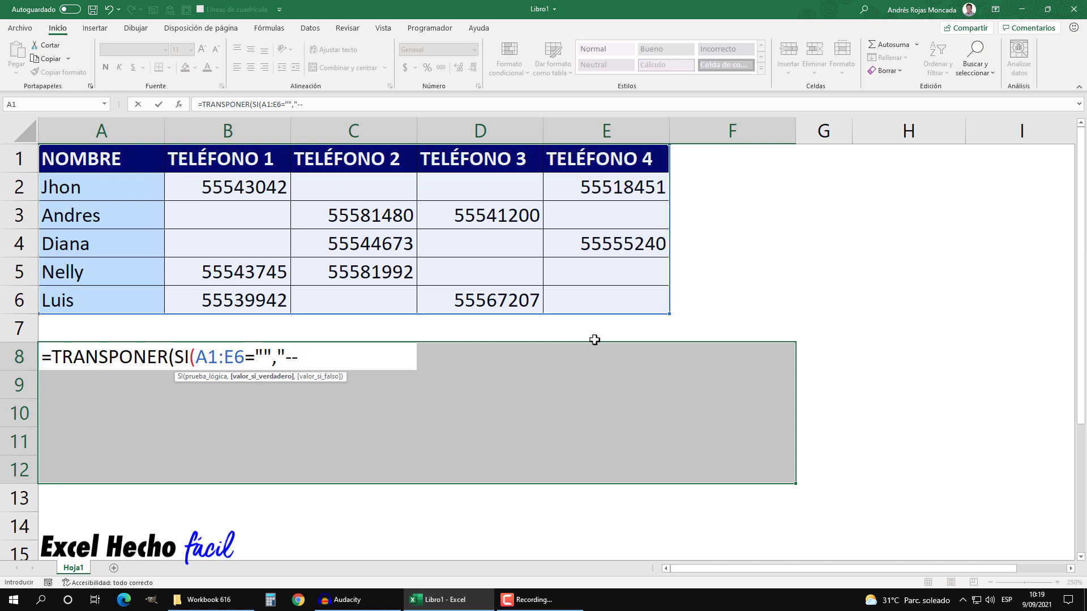
{"action": "type", "text": "\","}
{"action": "left_click_drag", "start_coordinate": [127, 164], "coordinate": [618, 306]}
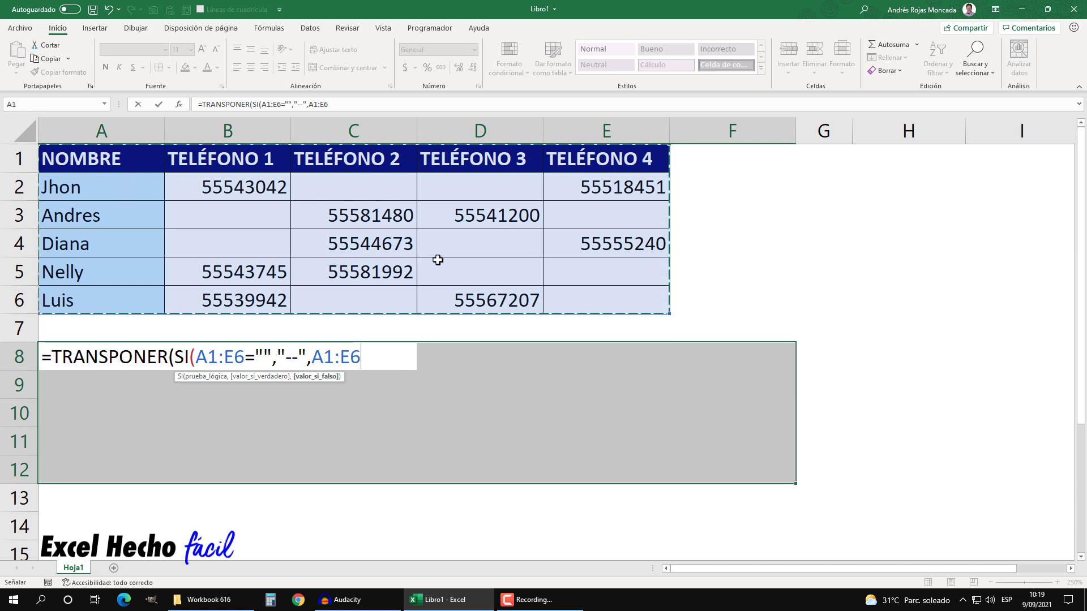
{"action": "type", "text": ")"}
{"action": "type", "text": ")"}
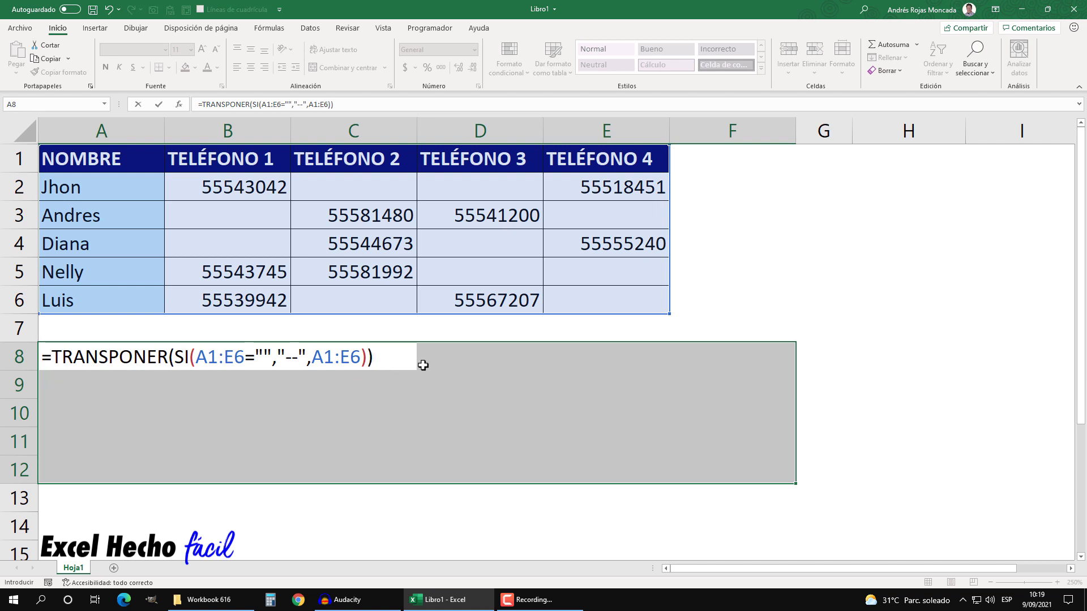
{"action": "key", "text": "ctrl+shift+Return"}
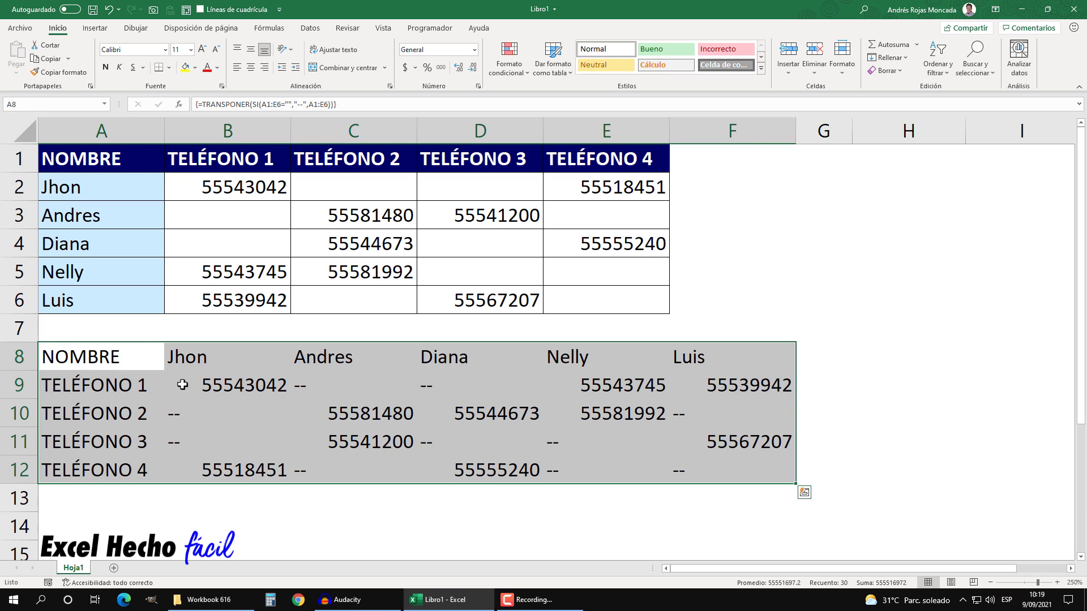
- Give the row labels A8:A12 a dark navy fill with bold white text
{"action": "left_click", "coordinate": [132, 365]}
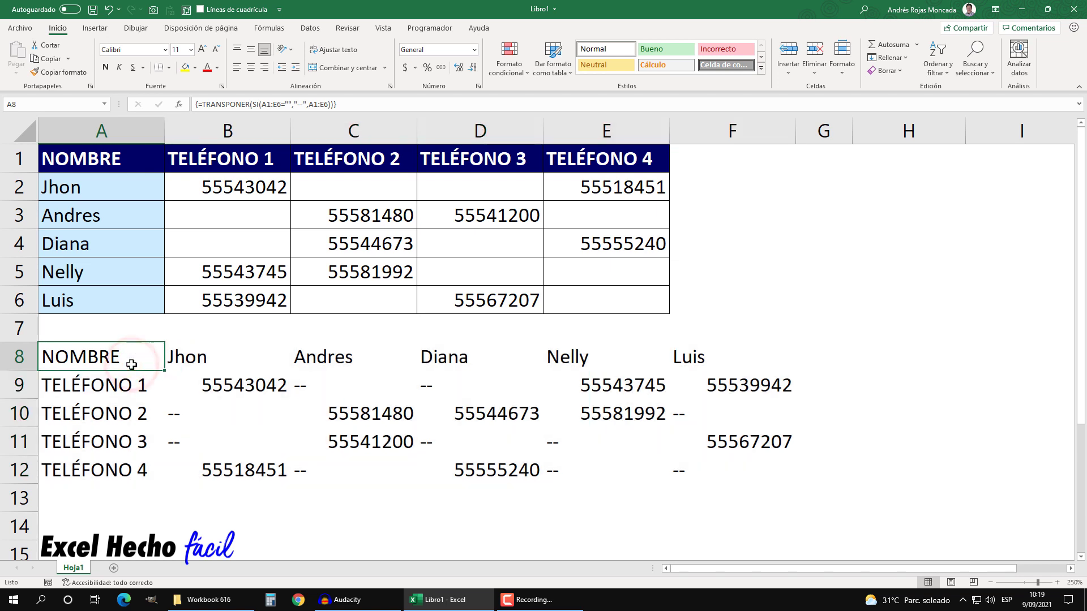
{"action": "left_click_drag", "start_coordinate": [121, 361], "coordinate": [115, 472]}
{"action": "left_click", "coordinate": [195, 67]}
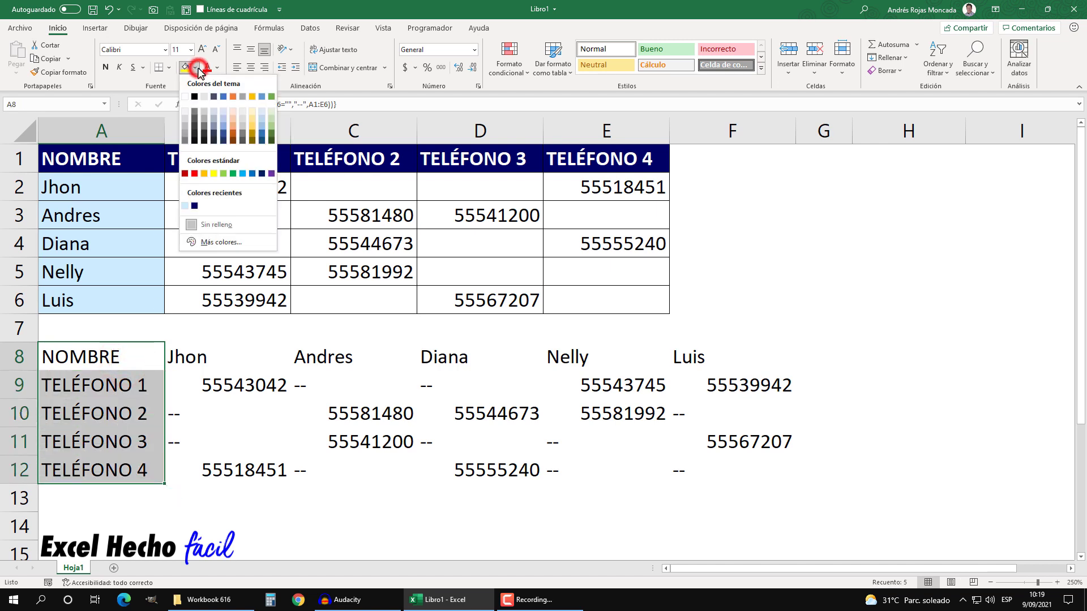
{"action": "left_click", "coordinate": [195, 207]}
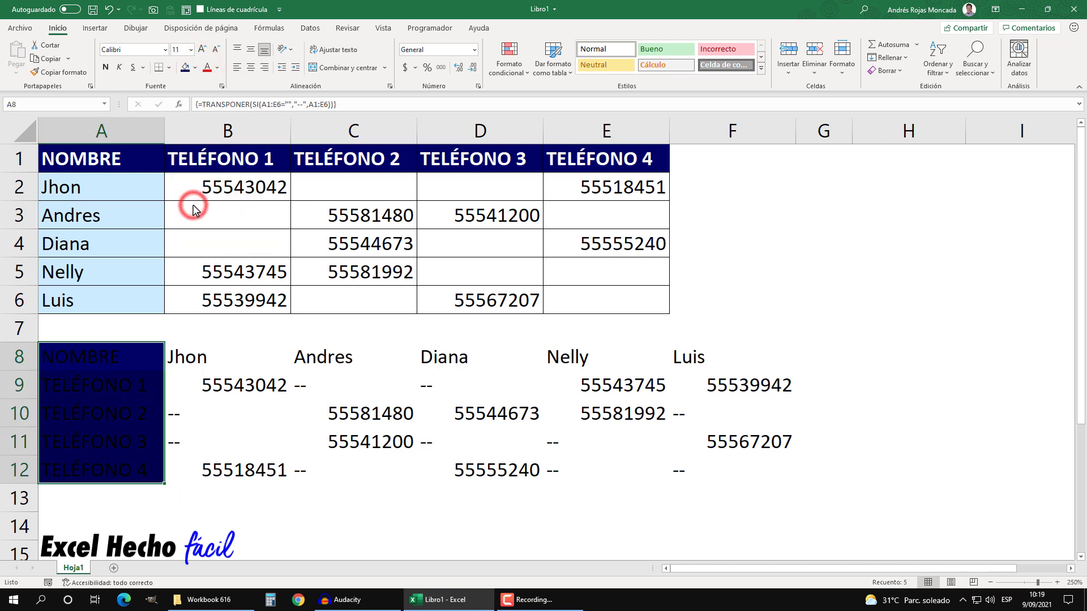
{"action": "left_click", "coordinate": [105, 67]}
{"action": "left_click", "coordinate": [216, 67]}
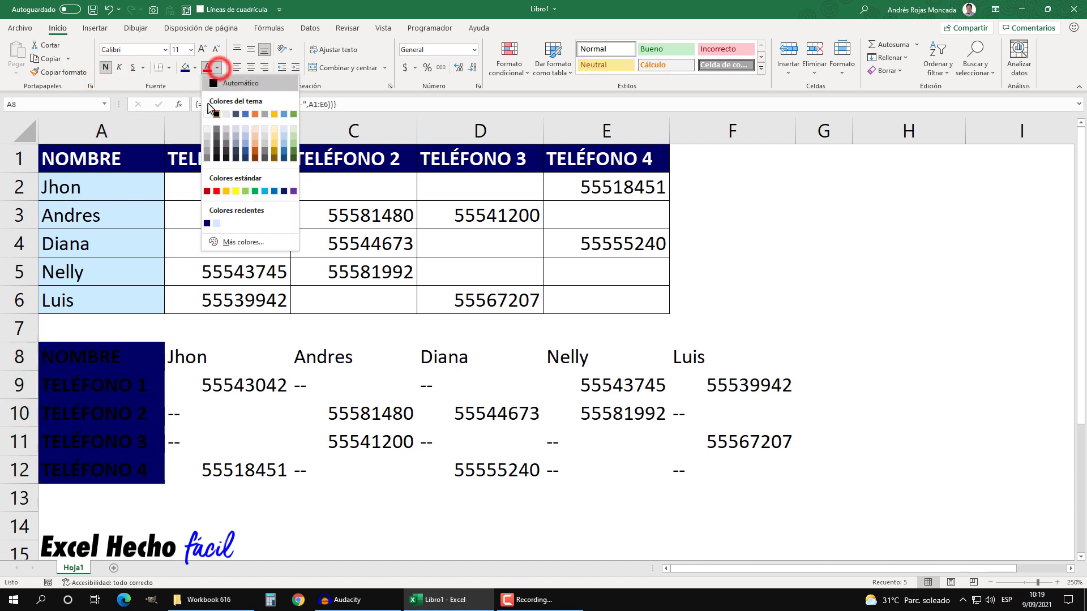
{"action": "left_click", "coordinate": [209, 116]}
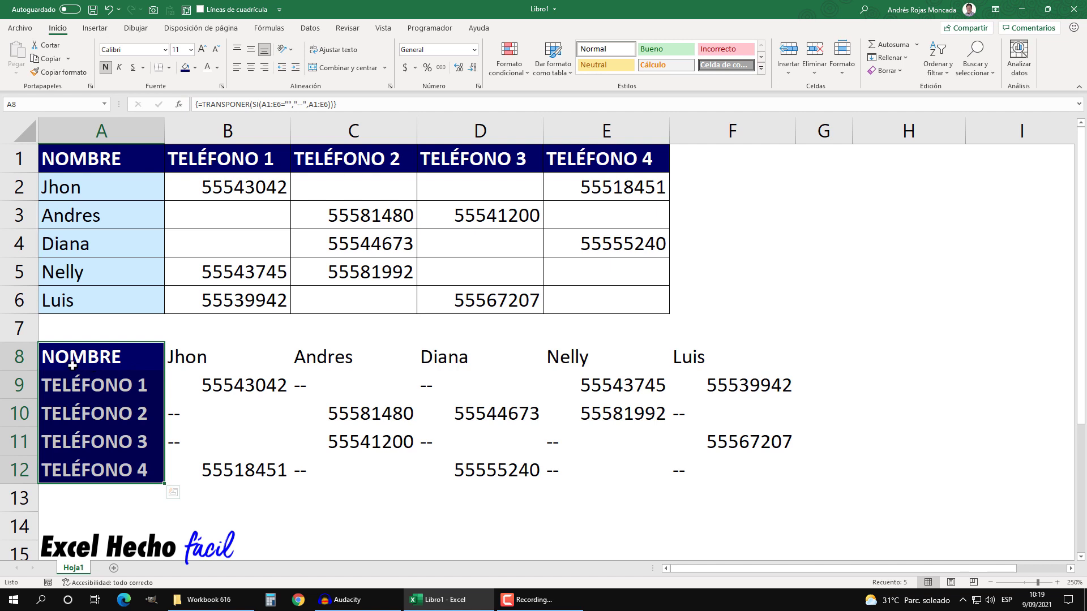
- Fill the name headers B8:F8 light blue and select the full table A8:F12
{"action": "left_click_drag", "start_coordinate": [195, 363], "coordinate": [752, 358]}
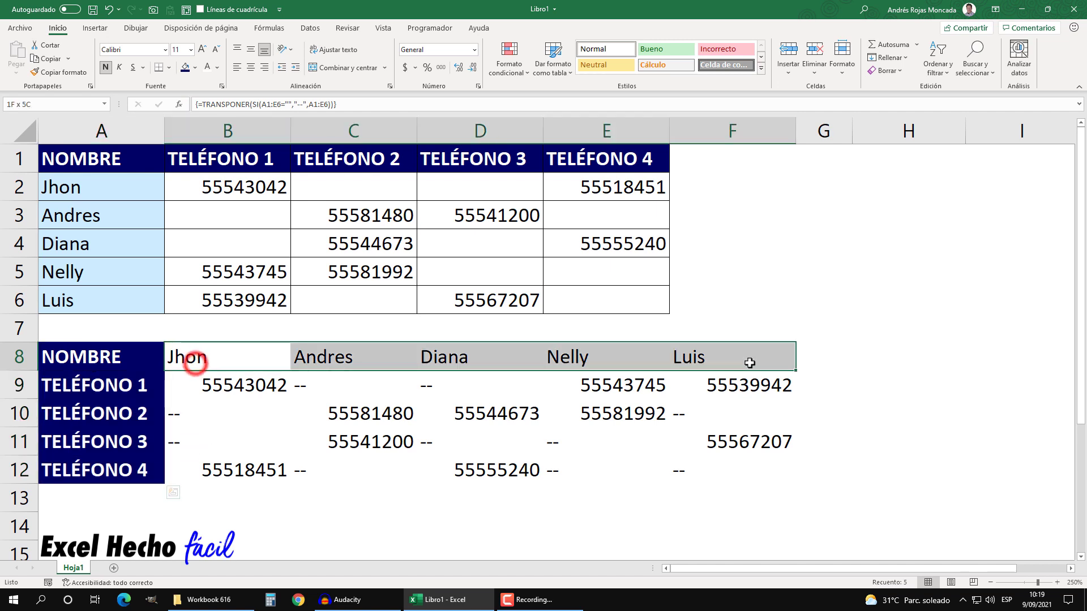
{"action": "left_click", "coordinate": [196, 67]}
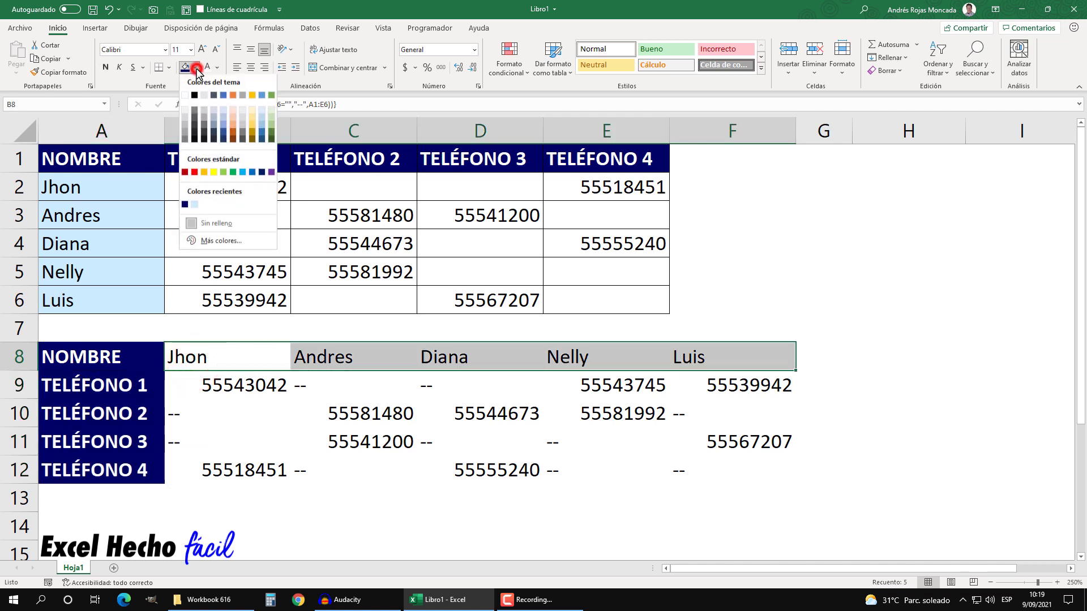
{"action": "left_click", "coordinate": [194, 205]}
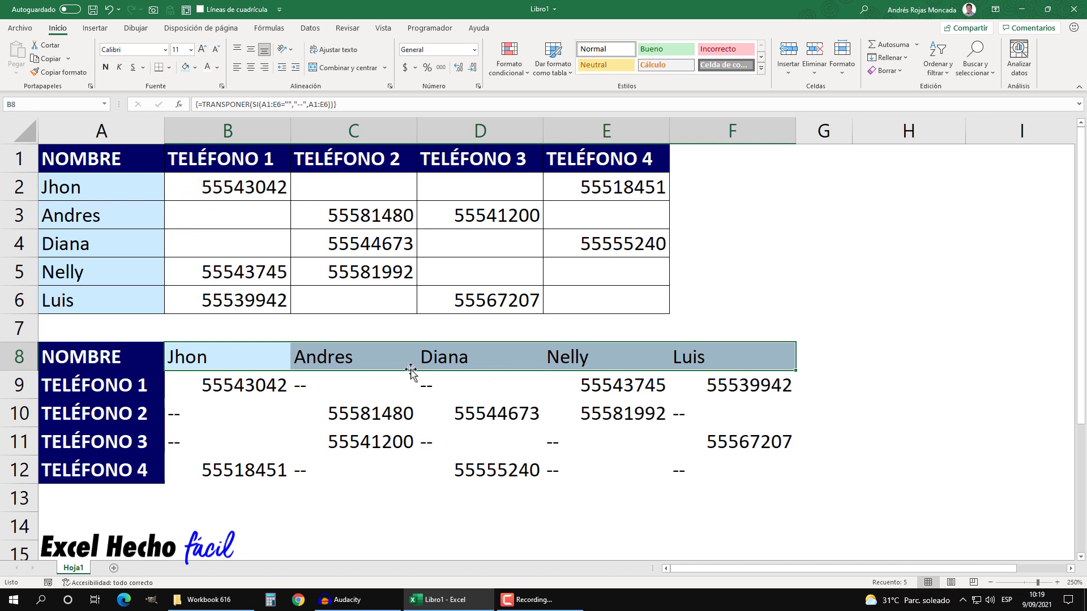
{"action": "left_click_drag", "start_coordinate": [146, 362], "coordinate": [715, 472]}
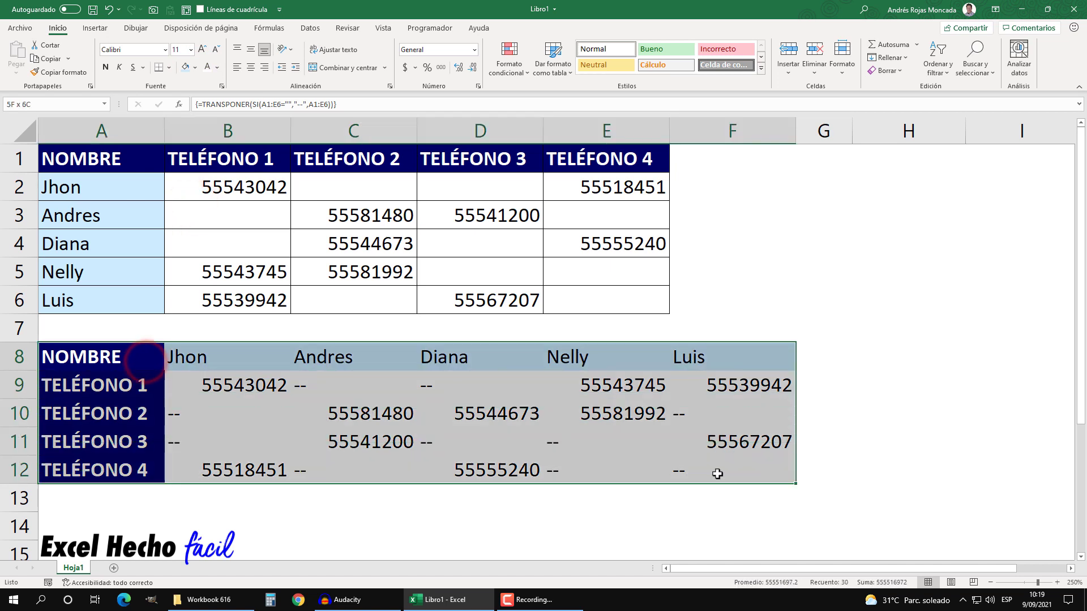
- Apply Todos los bordes to every cell of A8:F12, then deselect to check the result
{"action": "left_click", "coordinate": [169, 67]}
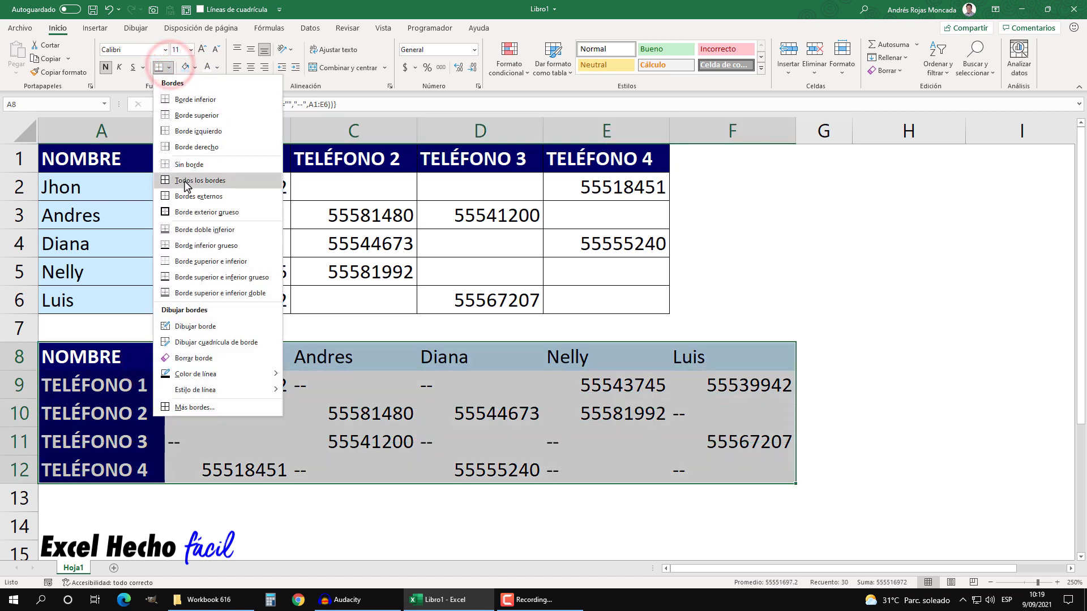
{"action": "left_click", "coordinate": [187, 185]}
{"action": "left_click", "coordinate": [426, 445]}
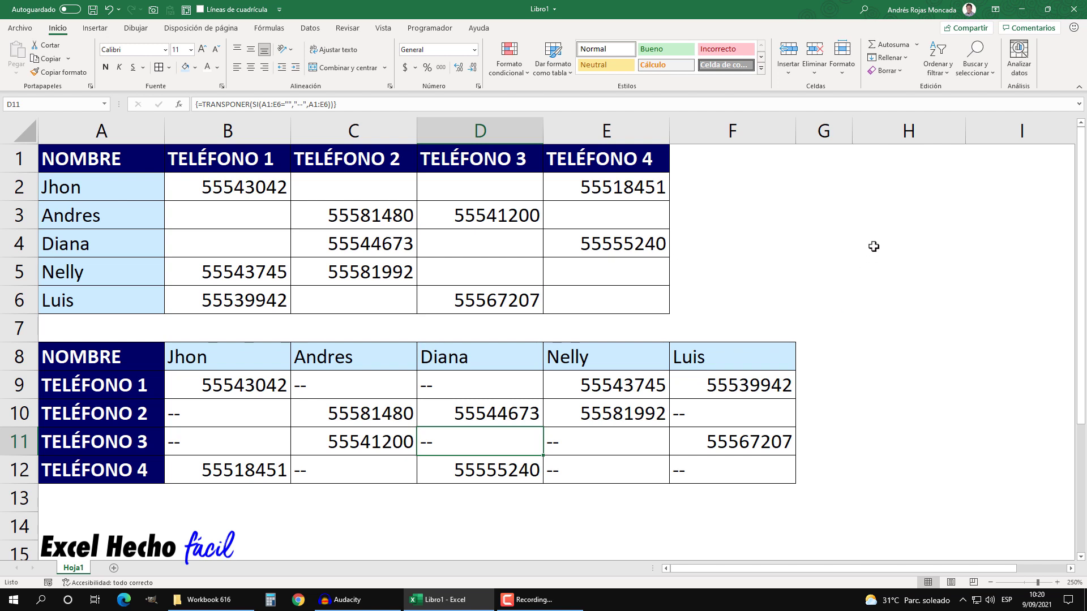
{"action": "left_click", "coordinate": [825, 158]}
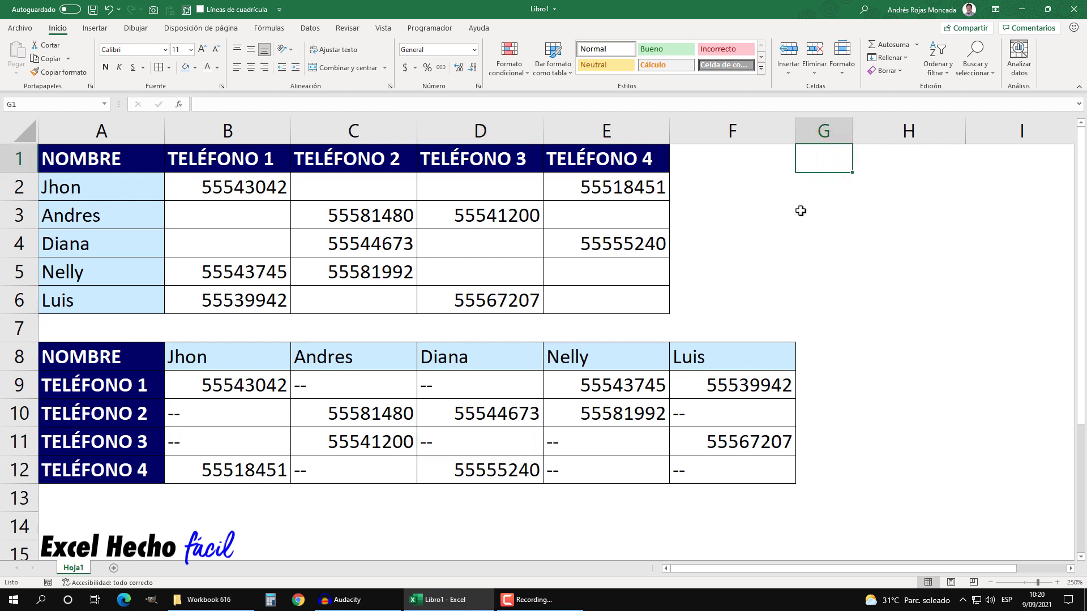